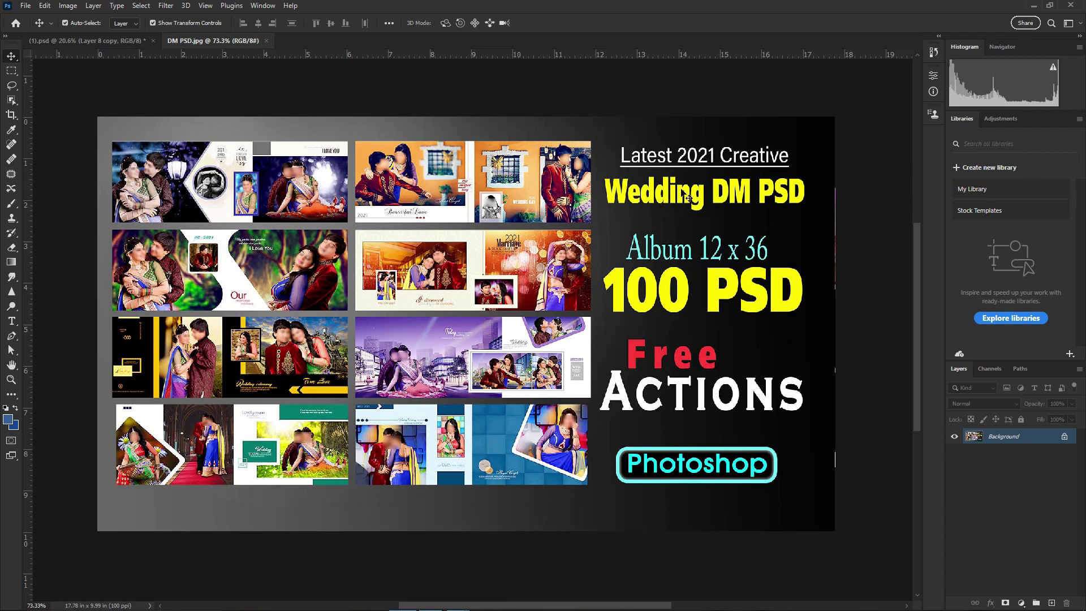
# Minimize Photoshop to show the album template (50).jpg in the Photos viewer
pyautogui.click(1034, 6)
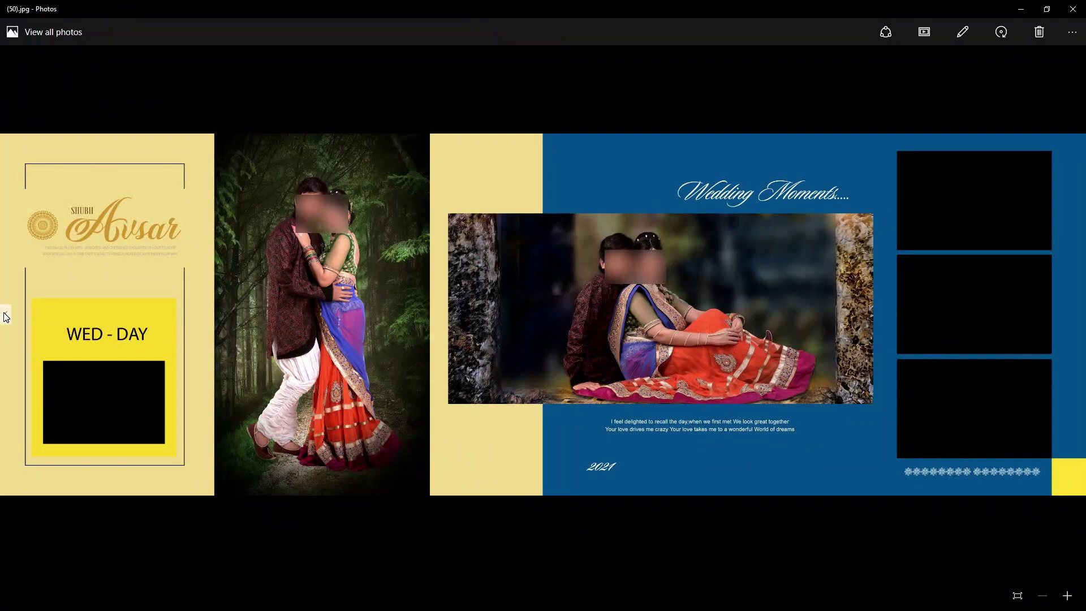
# Step back through the templates in Photos from (50).jpg to (1).jpg
pyautogui.click(6, 317)
pyautogui.click(6, 318)
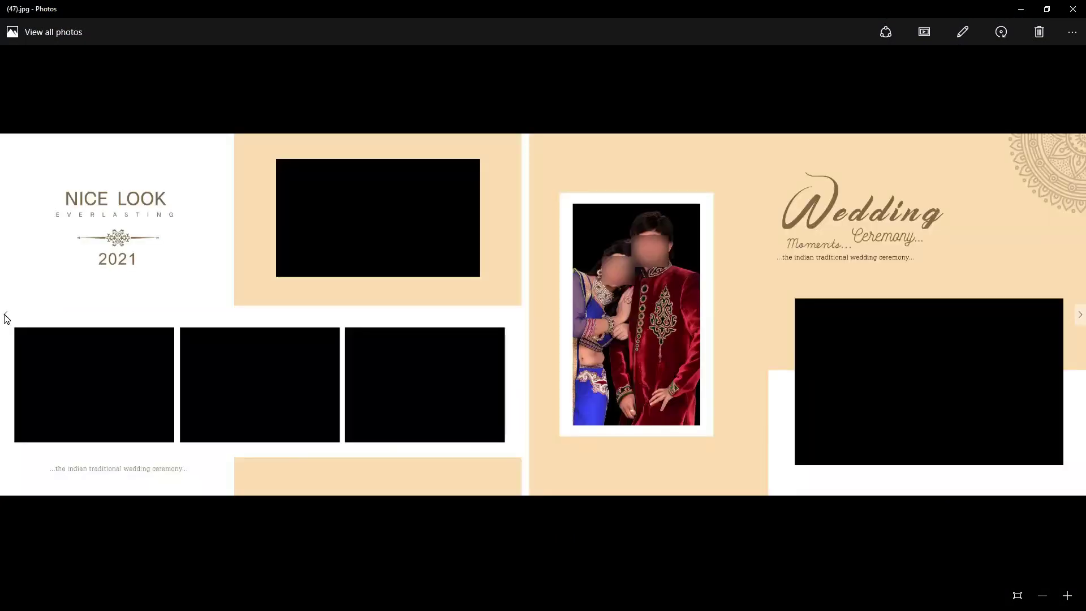
pyautogui.click(6, 318)
pyautogui.click(6, 318)
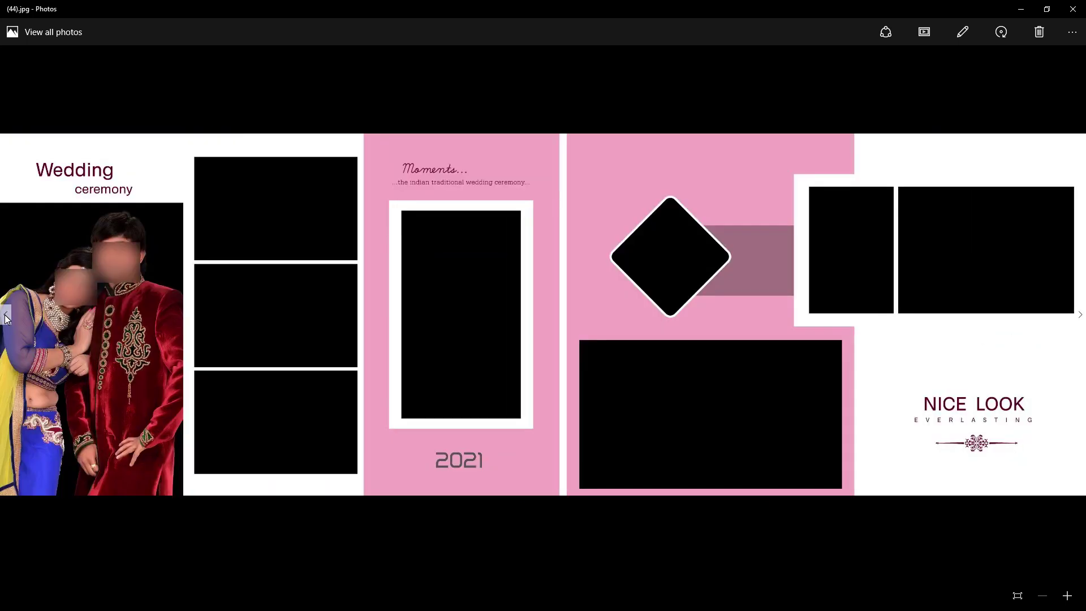
pyautogui.click(7, 318)
pyautogui.click(7, 319)
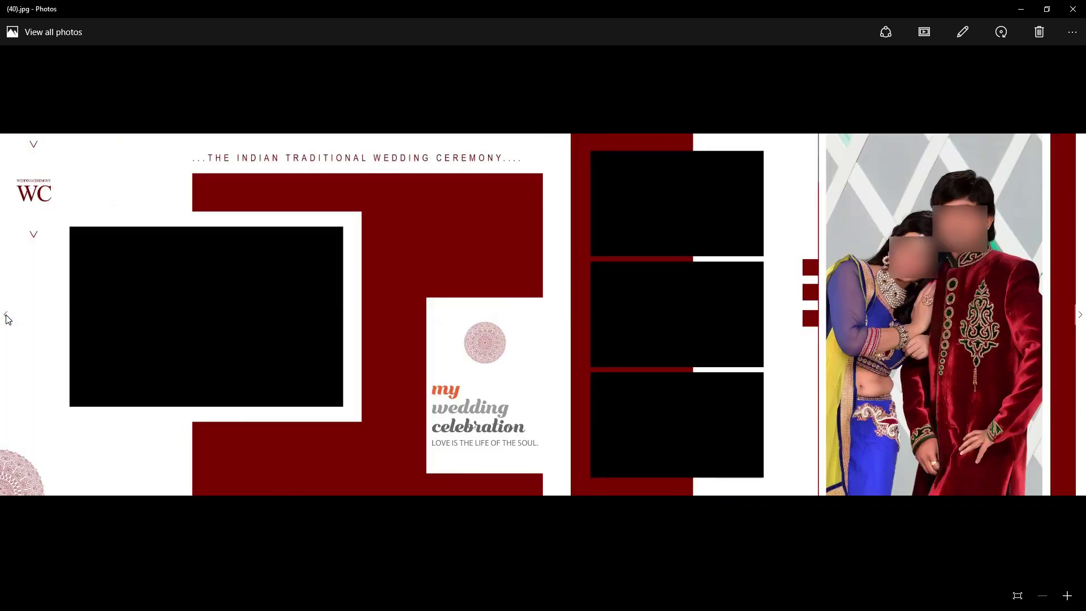
pyautogui.click(7, 318)
pyautogui.click(7, 318)
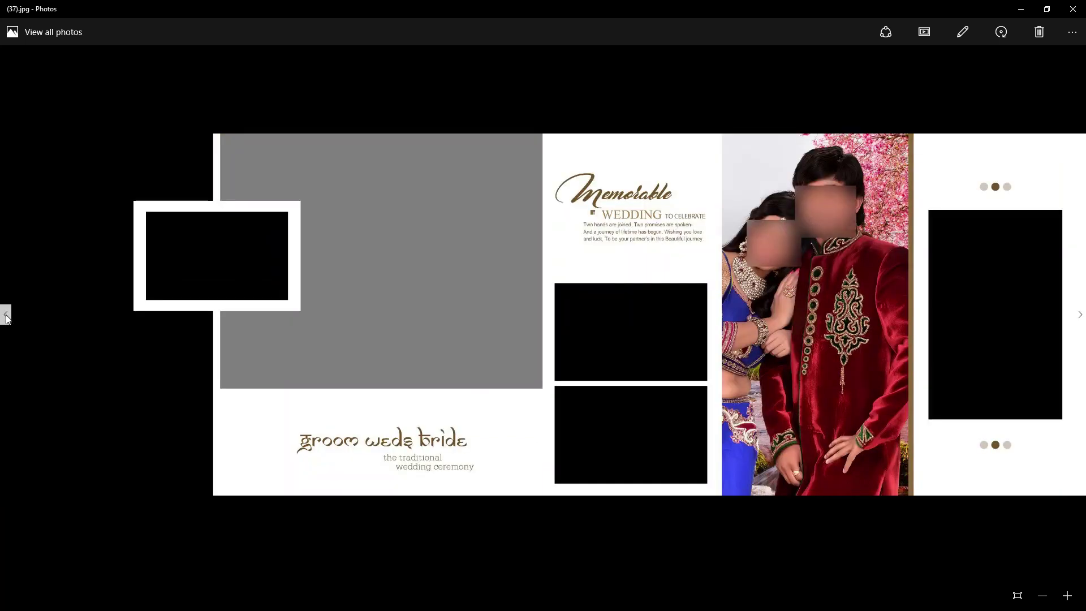
pyautogui.click(6, 318)
pyautogui.click(6, 319)
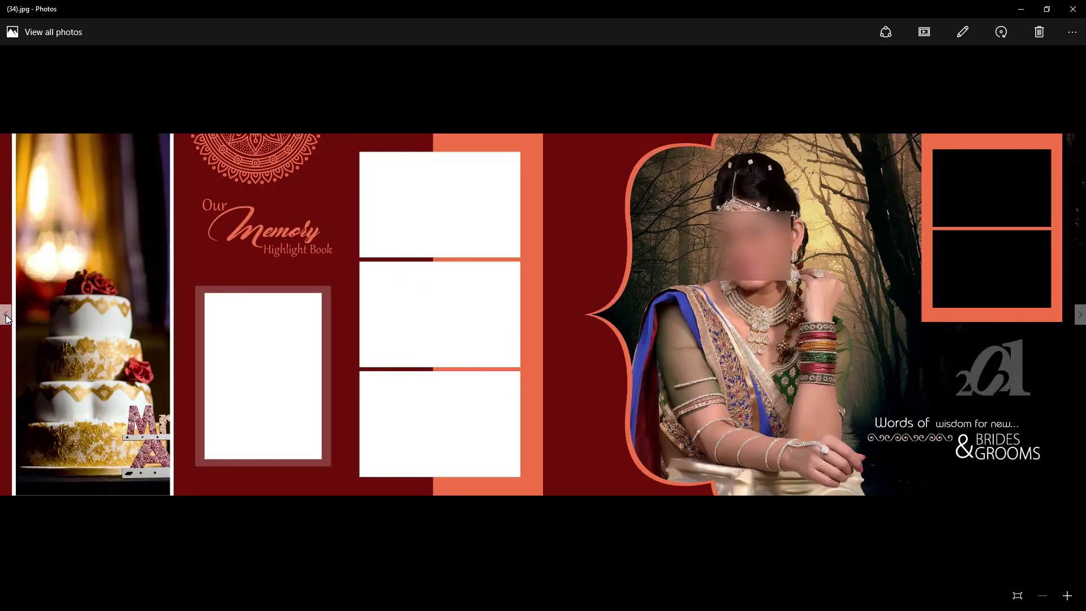
pyautogui.click(6, 319)
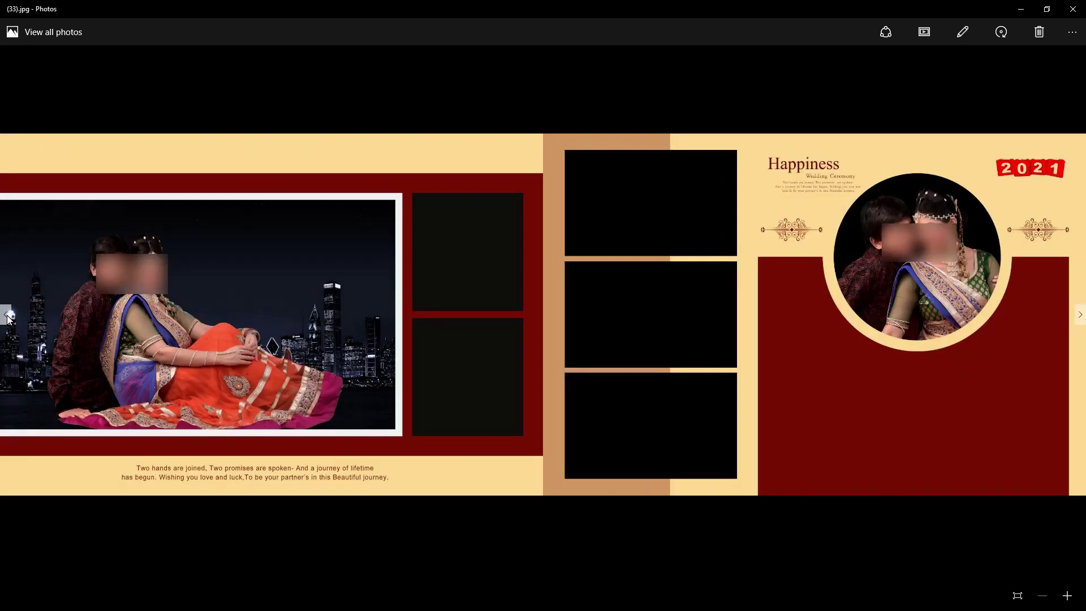
pyautogui.click(6, 319)
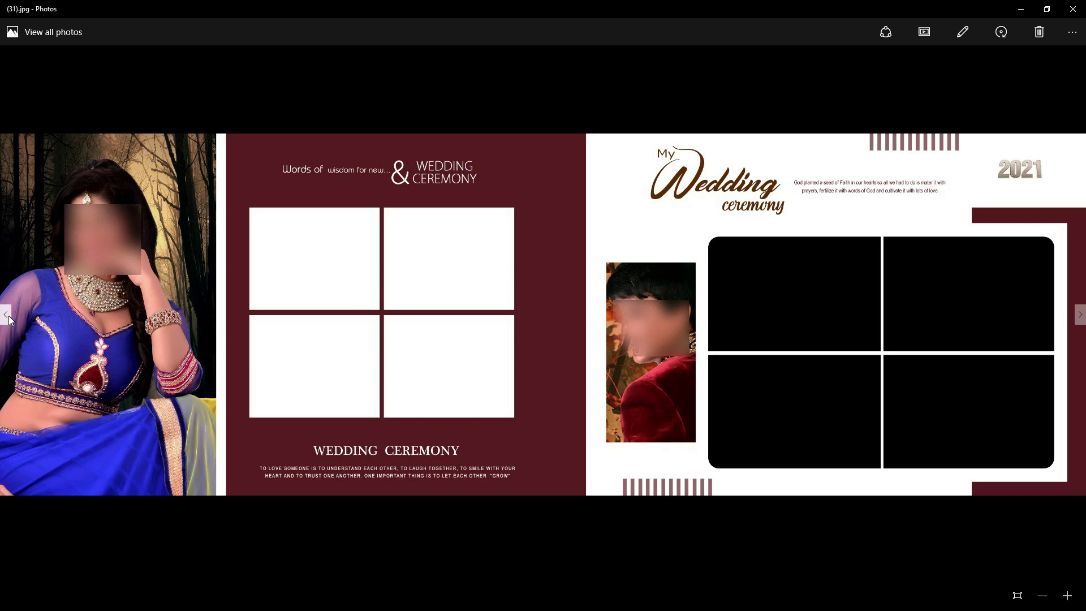
pyautogui.click(7, 317)
pyautogui.click(7, 317)
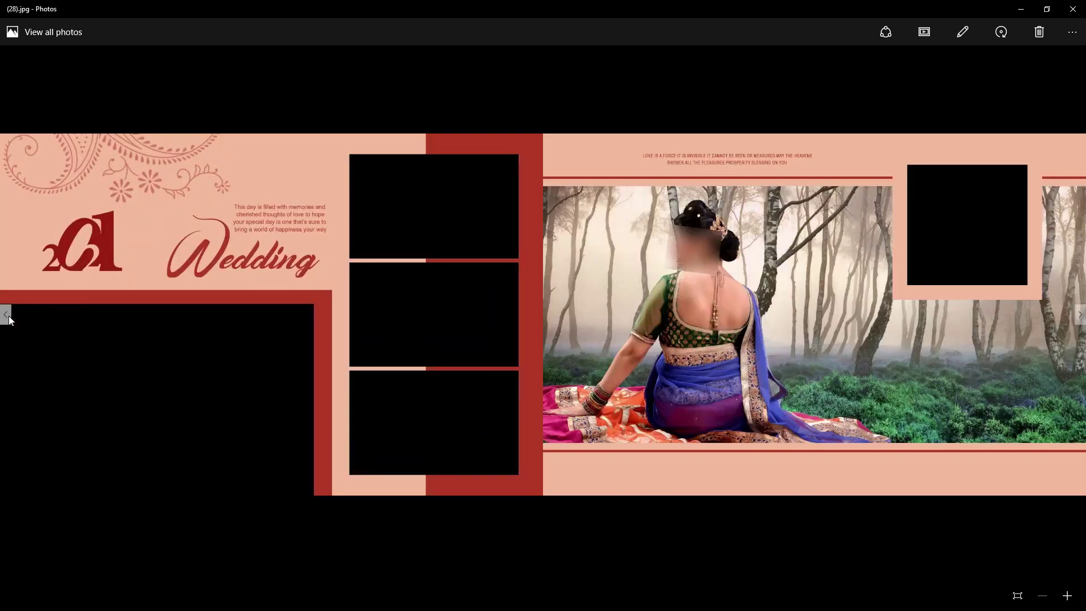
pyautogui.click(7, 317)
pyautogui.click(9, 317)
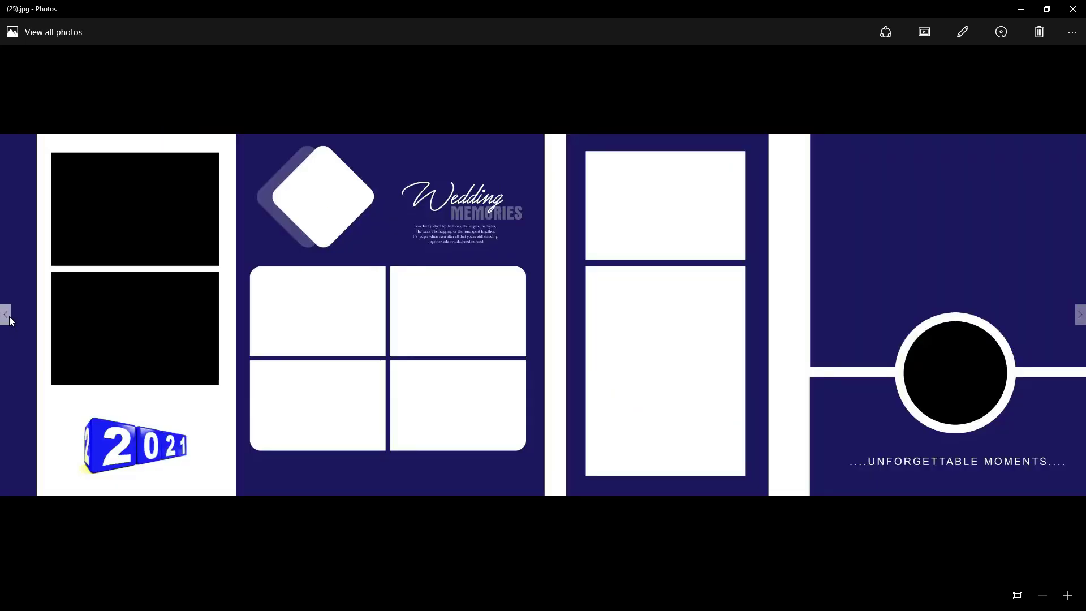
pyautogui.click(9, 317)
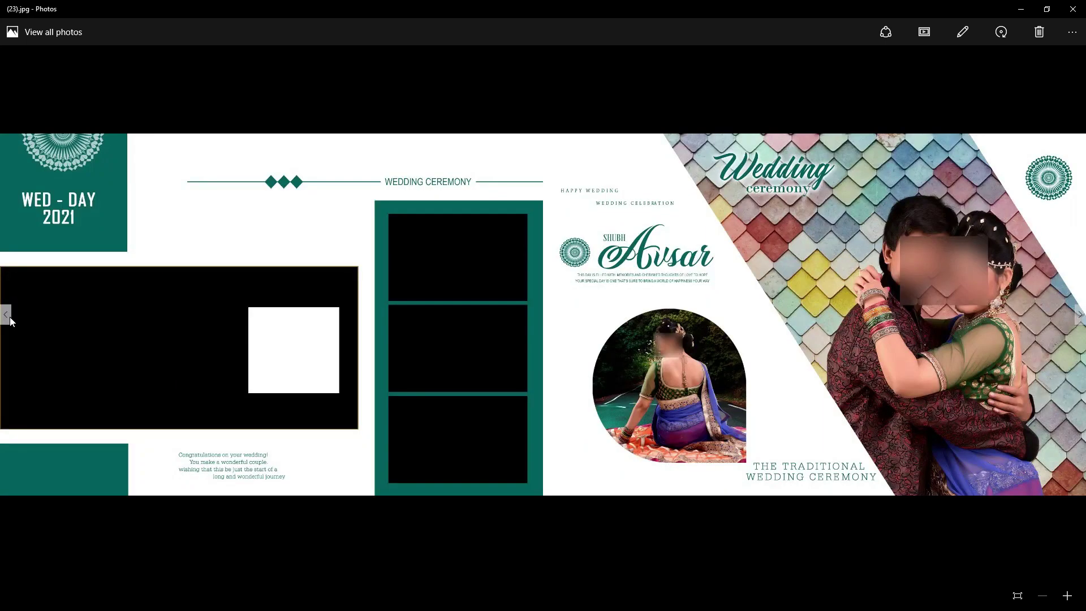
pyautogui.click(8, 317)
pyautogui.click(8, 317)
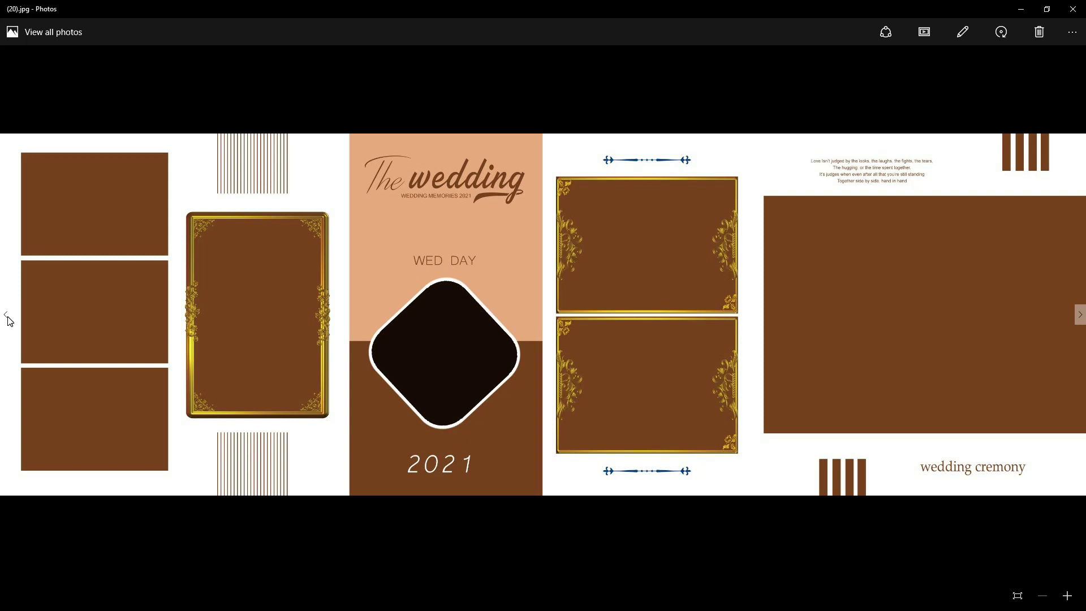
pyautogui.click(8, 317)
pyautogui.click(8, 317)
pyautogui.click(8, 317)
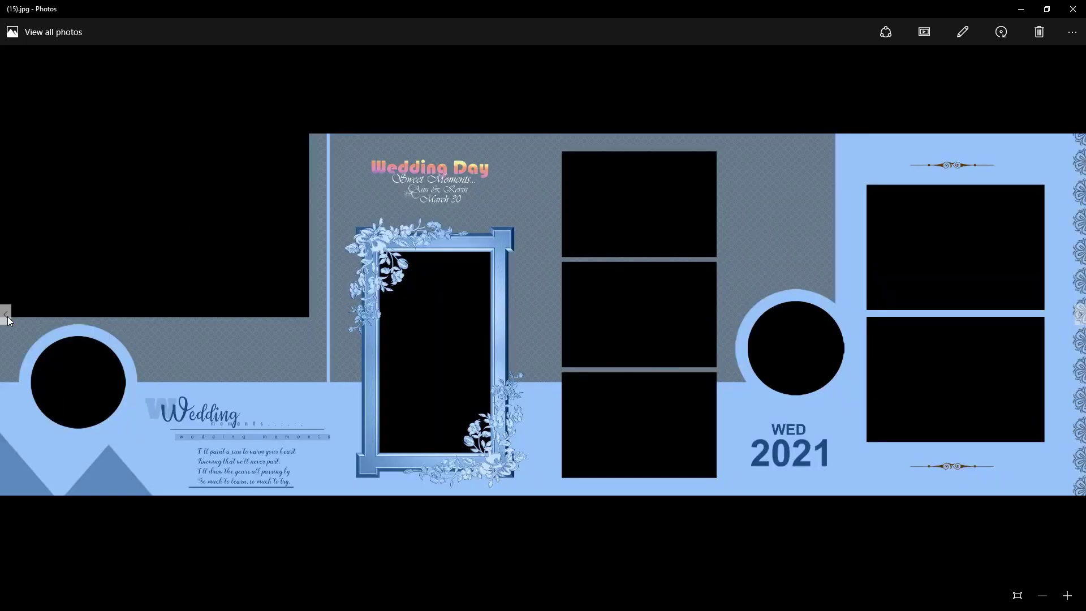
pyautogui.click(8, 317)
pyautogui.click(8, 317)
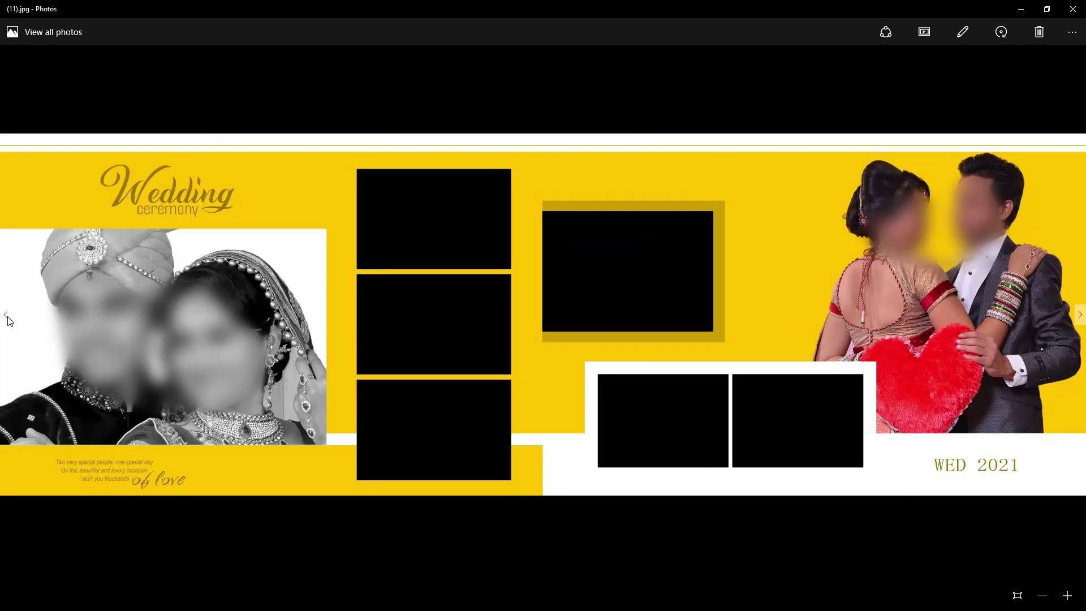
pyautogui.click(8, 317)
pyautogui.click(8, 317)
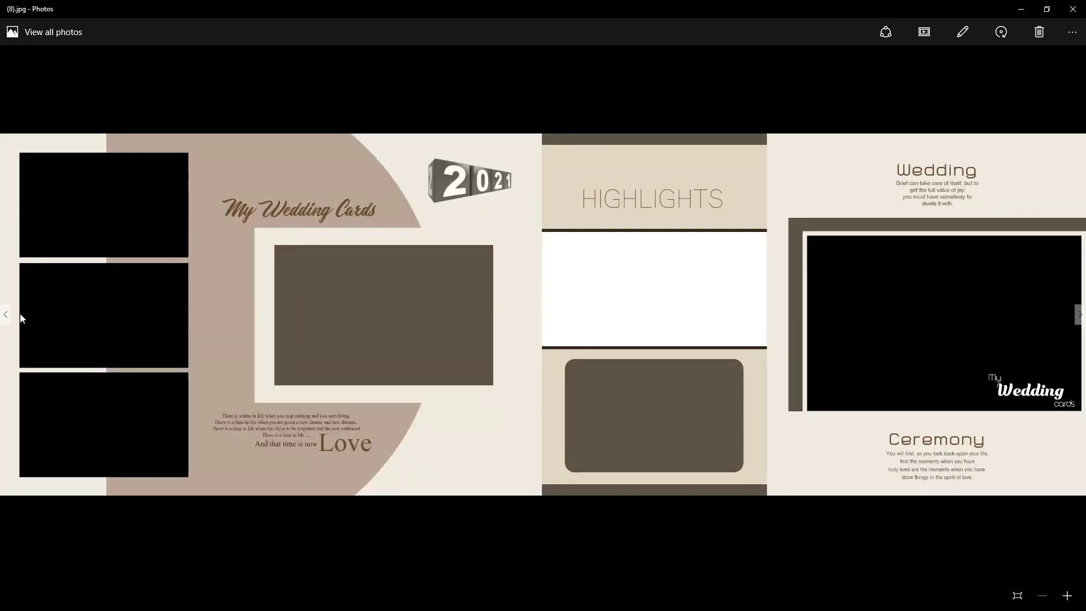
pyautogui.click(9, 317)
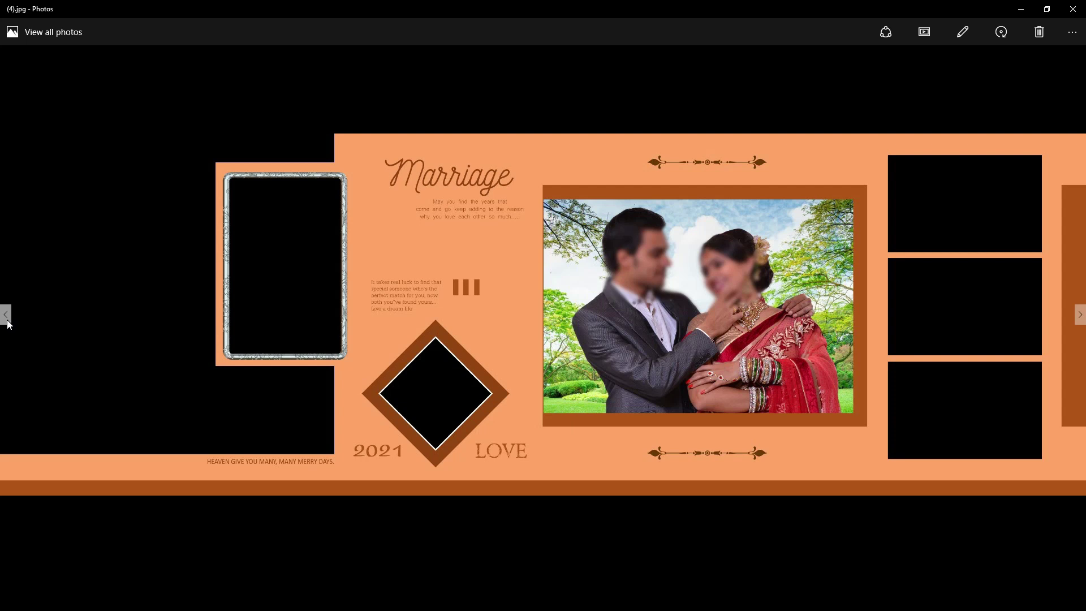
pyautogui.click(6, 314)
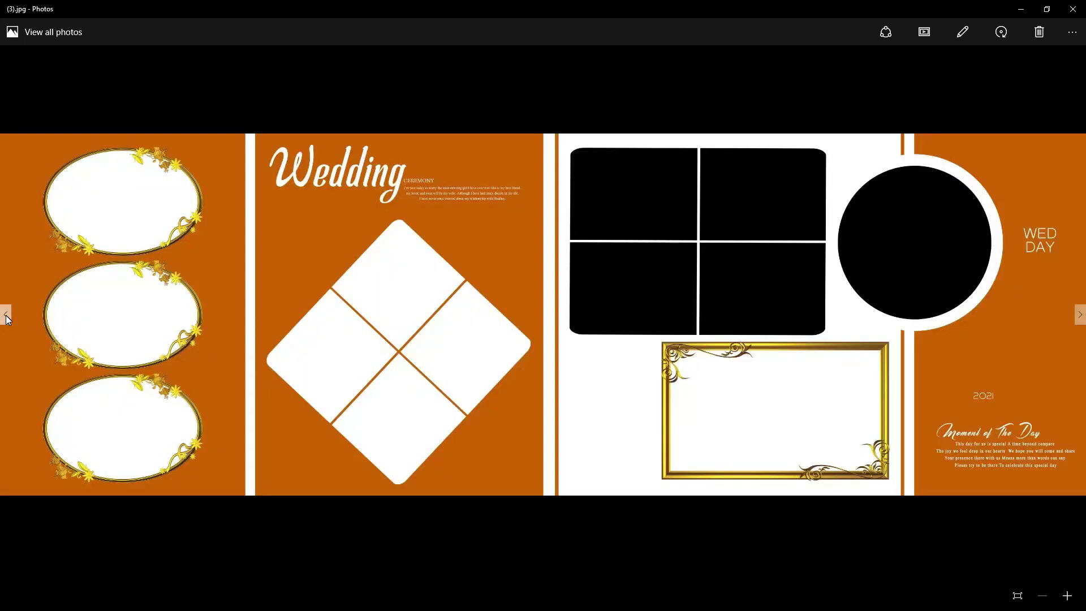
pyautogui.click(6, 314)
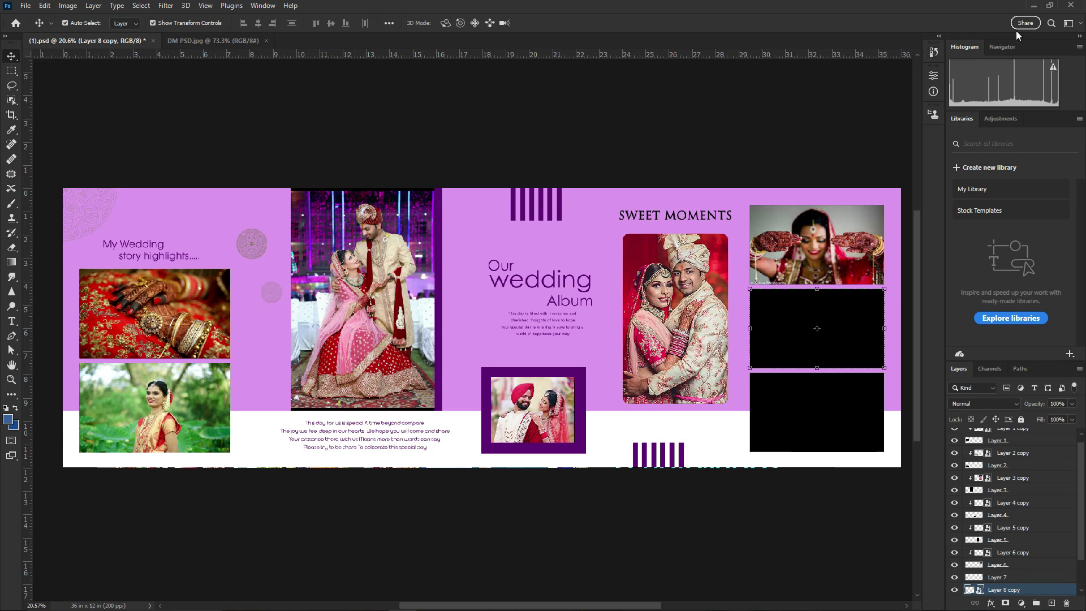
# Open Photoshop's Window menu over the partly filled (1).psd spread
pyautogui.click(262, 6)
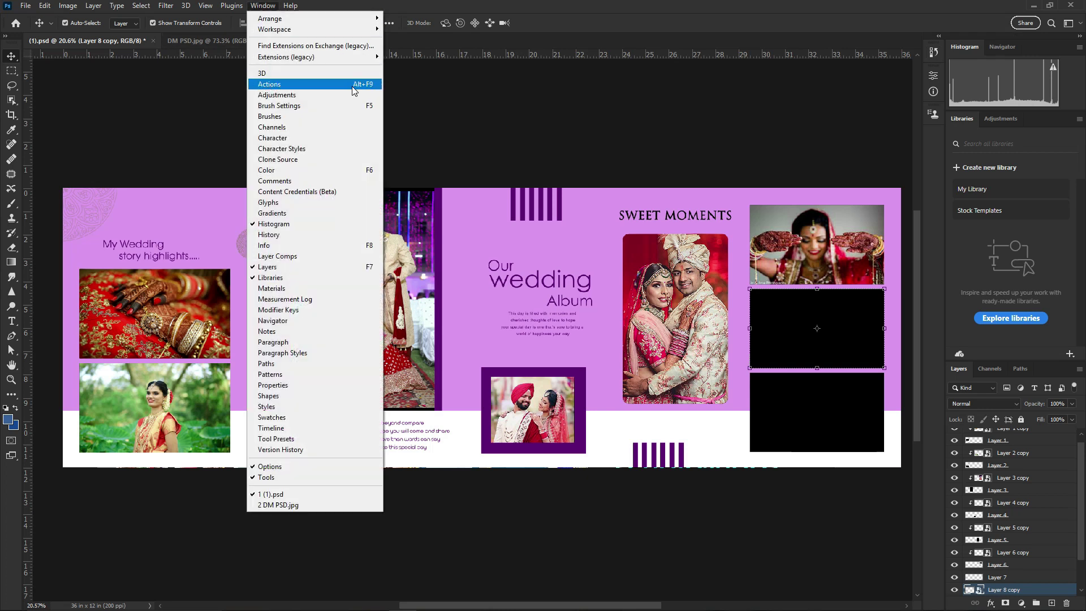
# Show the Actions panel in Button Mode and move it right, off the spread
pyautogui.click(330, 90)
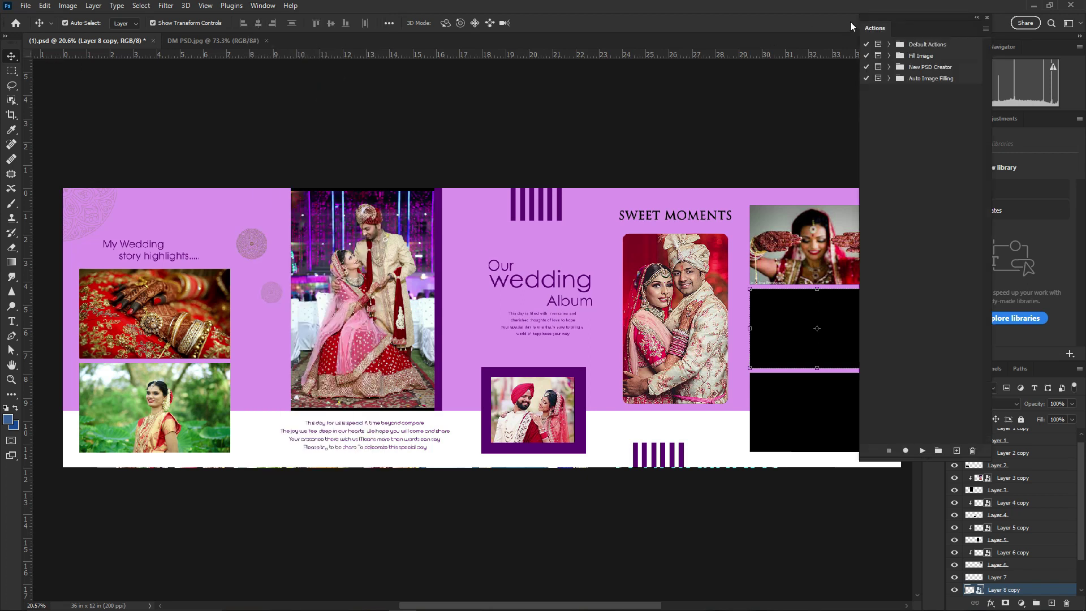
pyautogui.moveTo(924, 22)
pyautogui.mouseDown()
pyautogui.moveTo(815, 33)
pyautogui.moveTo(824, 18)
pyautogui.mouseUp()
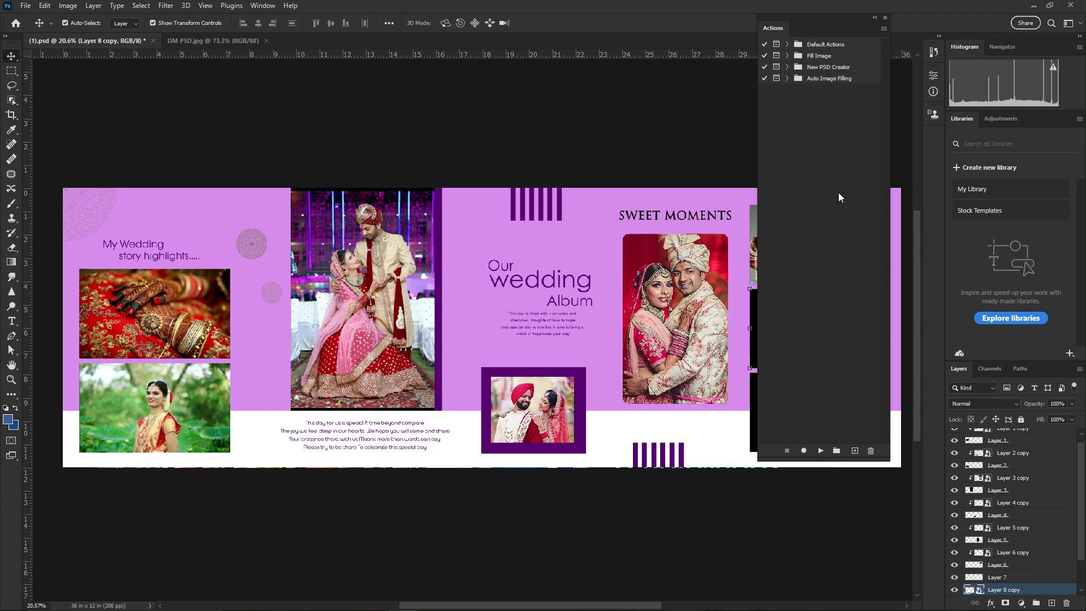
pyautogui.click(884, 30)
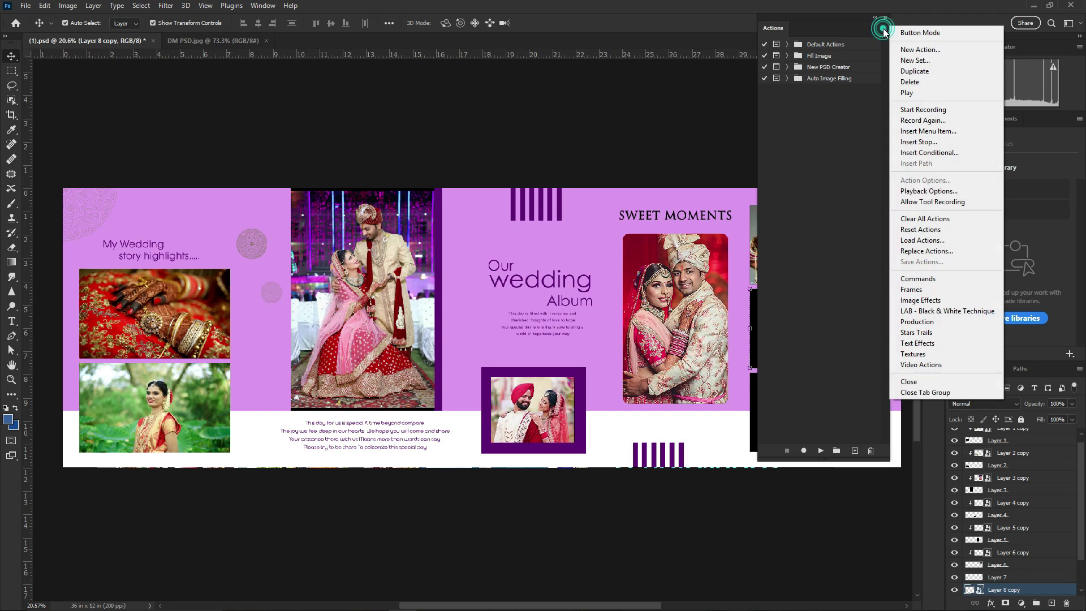
pyautogui.click(925, 33)
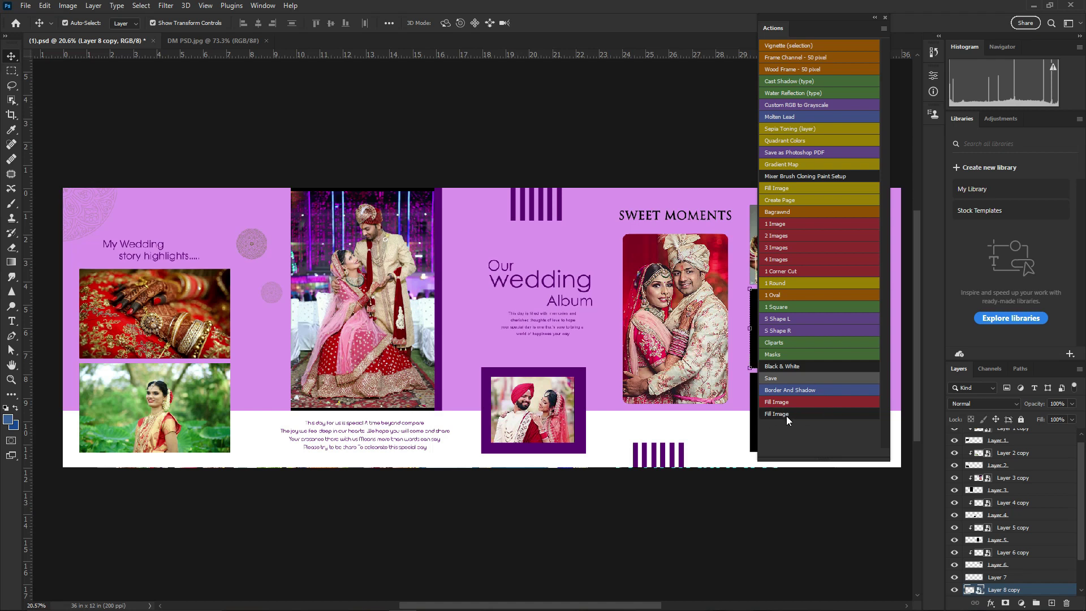
pyautogui.moveTo(830, 19); pyautogui.dragTo(915, 7)
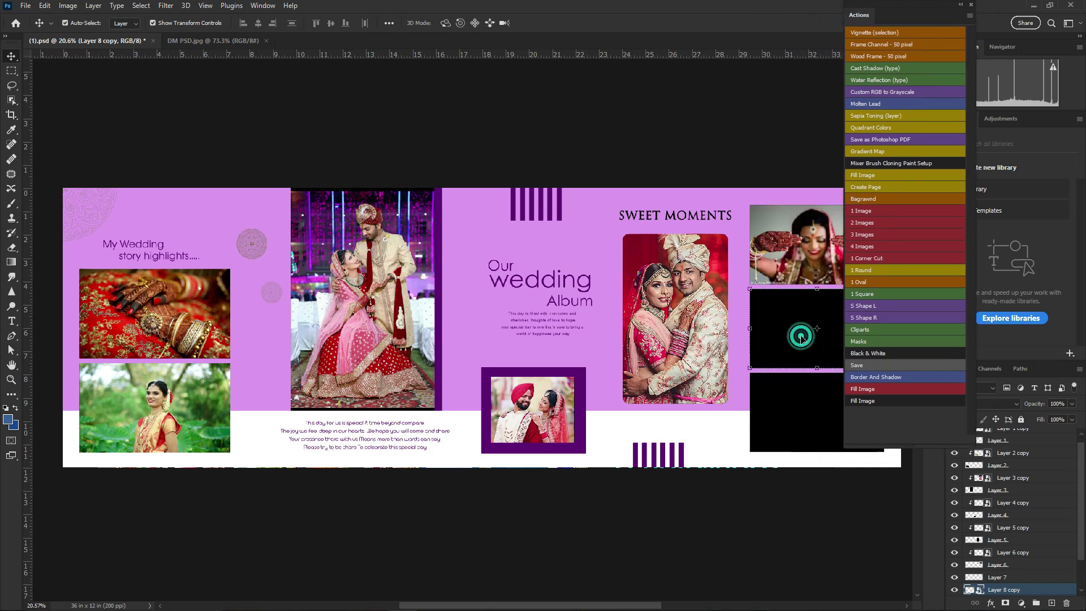
# Zoom and scroll to the two empty black frames on the Sweet Moments page
pyautogui.scroll(-1, 700, 288)
pyautogui.hotkey('ctrl', '0')
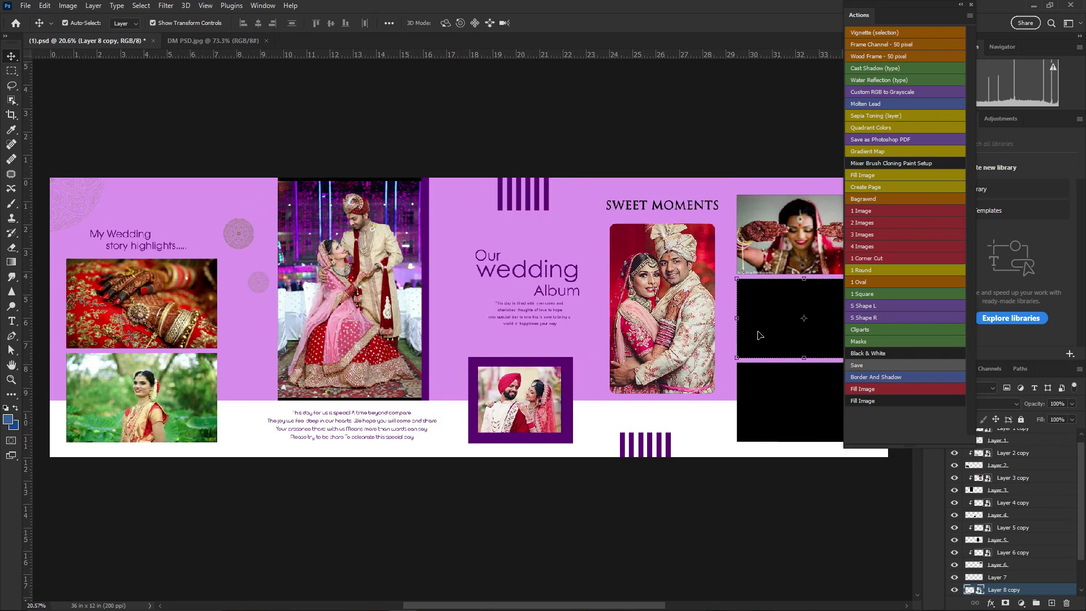
pyautogui.hscroll(5, 774, 332)
pyautogui.scroll(5, 537, 332)
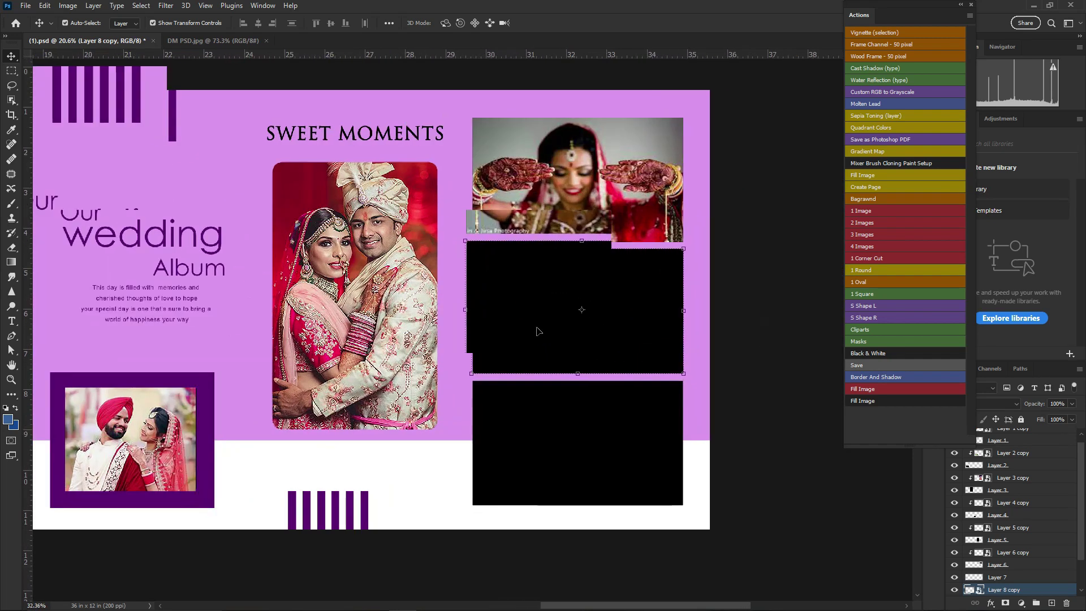
pyautogui.scroll(-1, 538, 332)
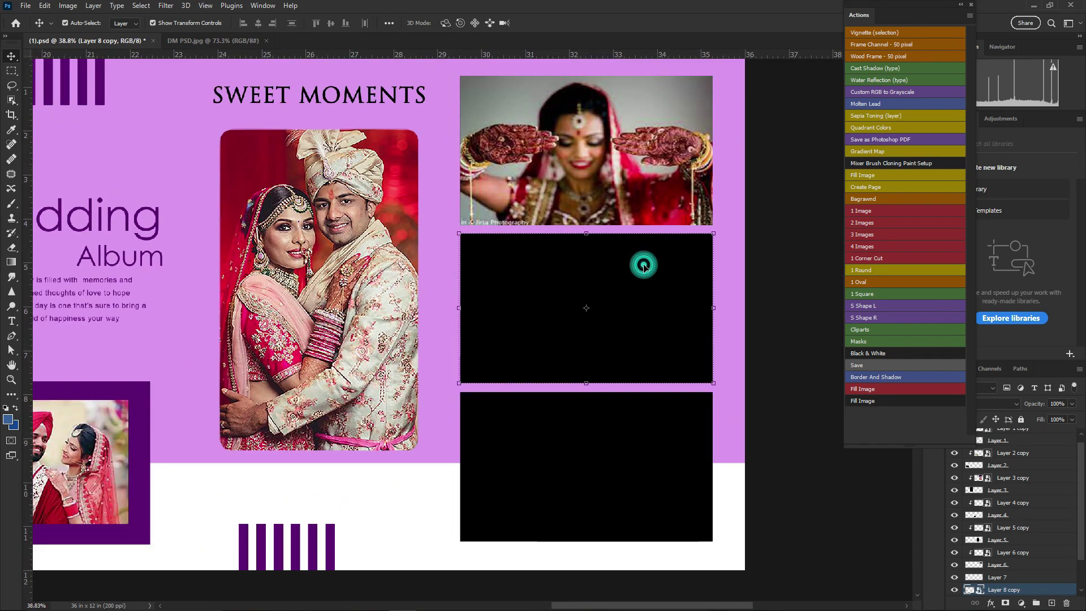
# Run Fill Image on the middle frame and place the garlanded couple photo from Desktop > Sample
pyautogui.click(872, 401)
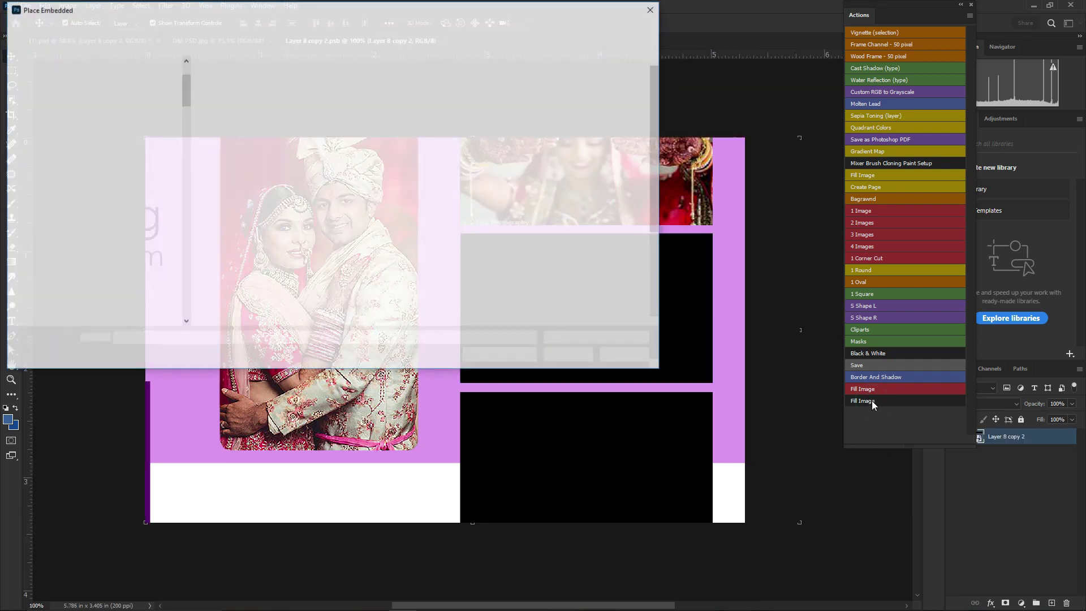
pyautogui.moveTo(186, 91); pyautogui.dragTo(186, 74)
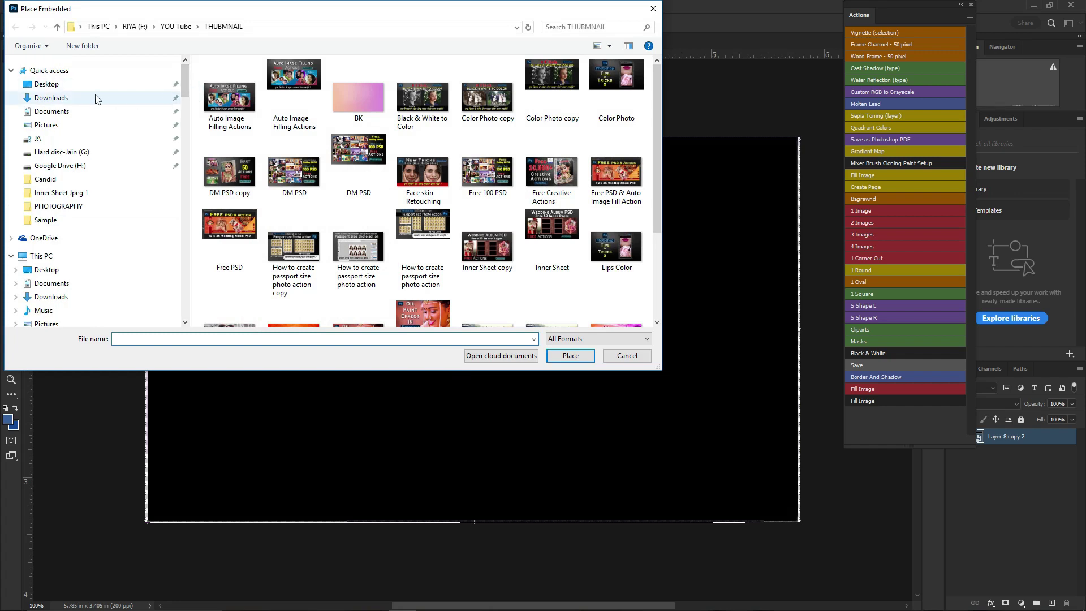
pyautogui.click(47, 85)
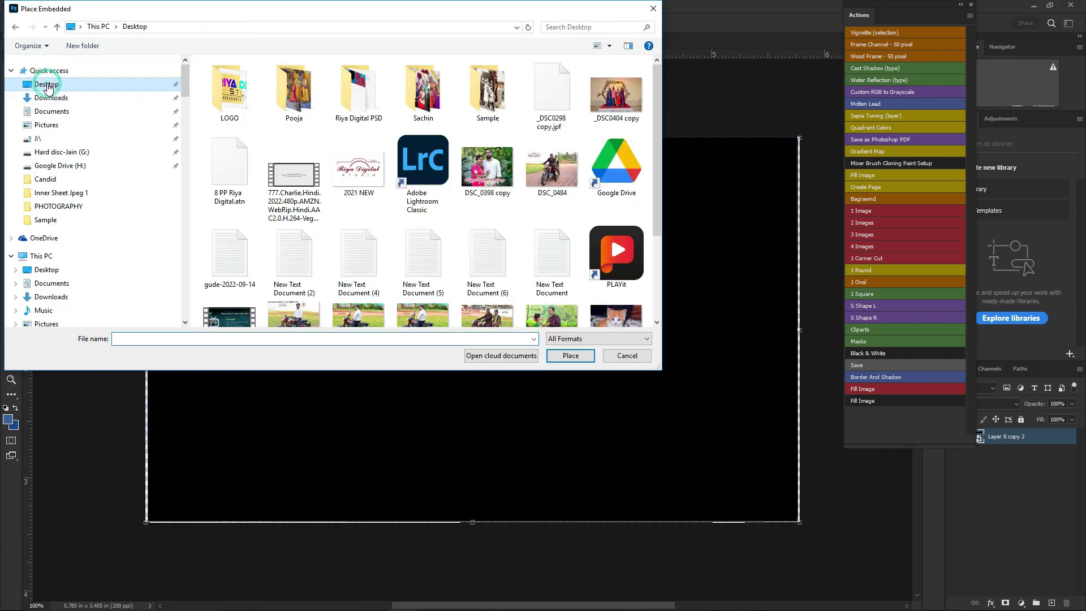
pyautogui.doubleClick(501, 91)
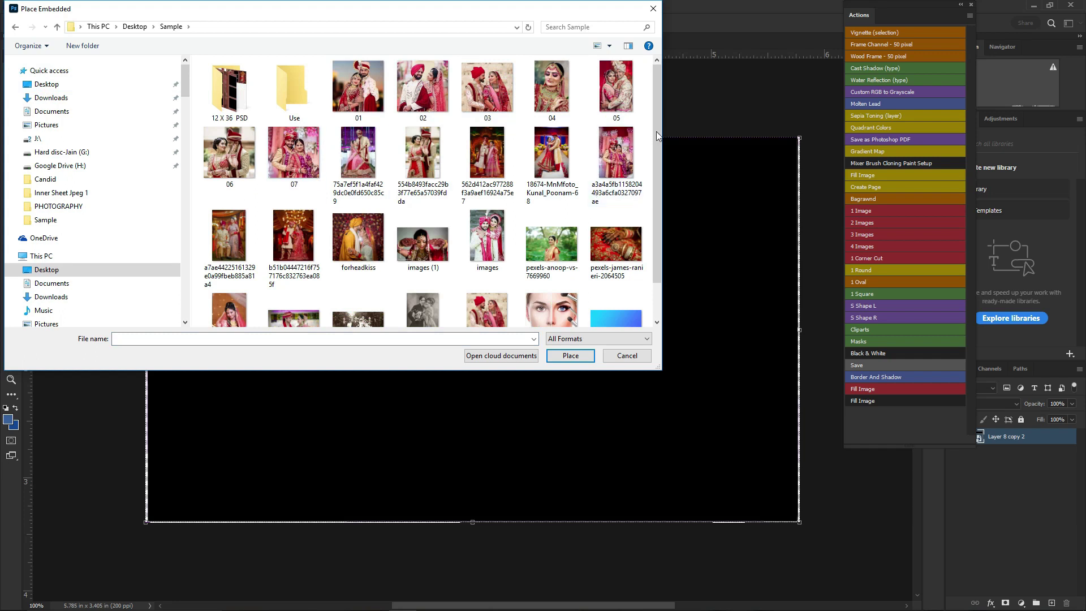
pyautogui.moveTo(658, 132); pyautogui.dragTo(658, 168)
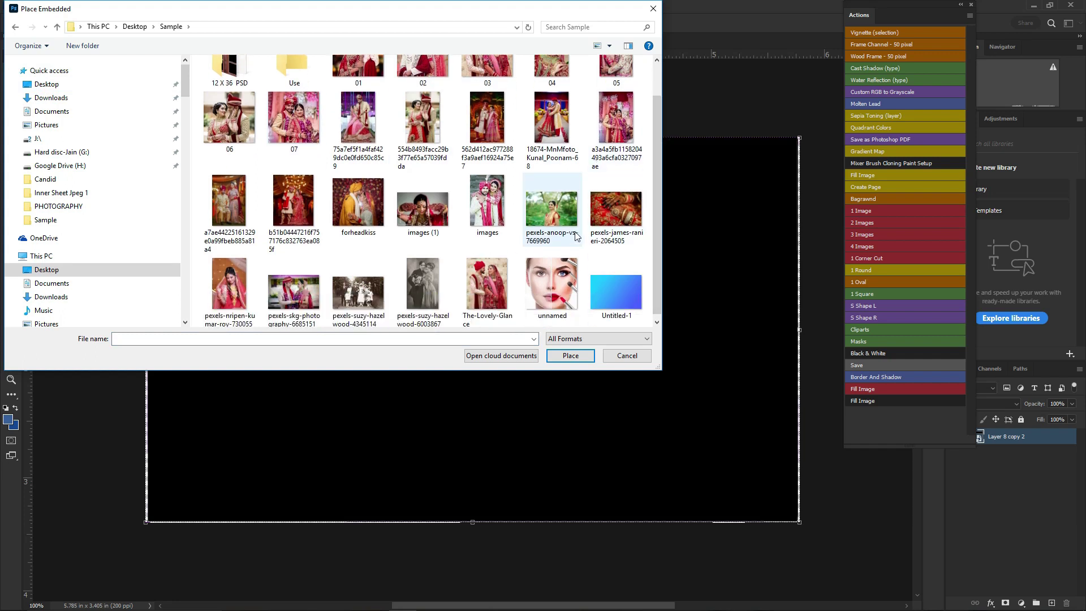
pyautogui.moveTo(552, 216)
pyautogui.doubleClick(294, 292)
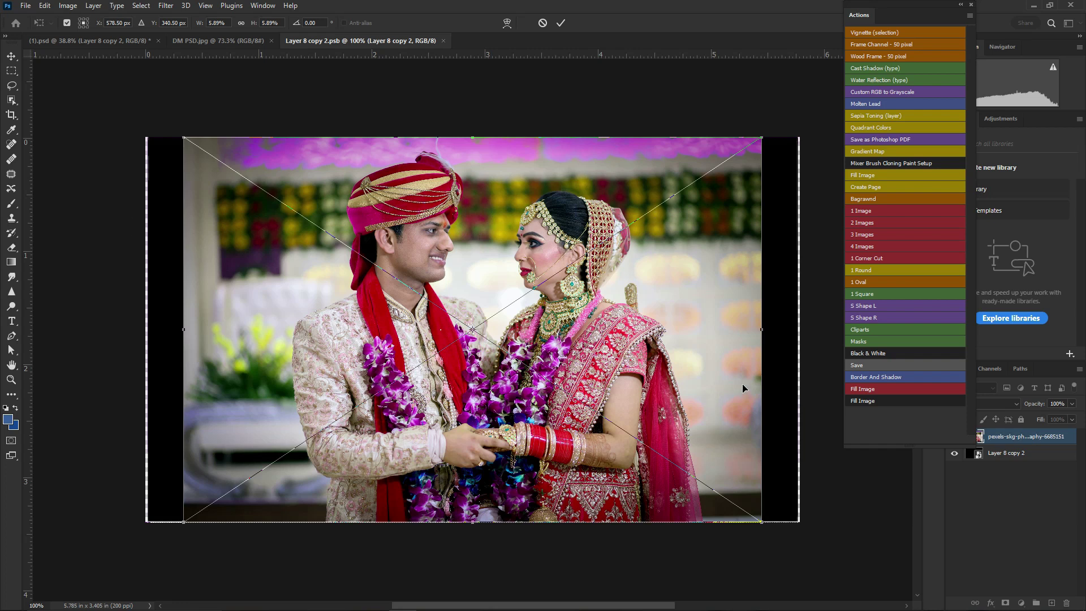
# Enlarge the couple photo to fill the frame, then save and close the .psb
pyautogui.moveTo(761, 138); pyautogui.dragTo(800, 113)
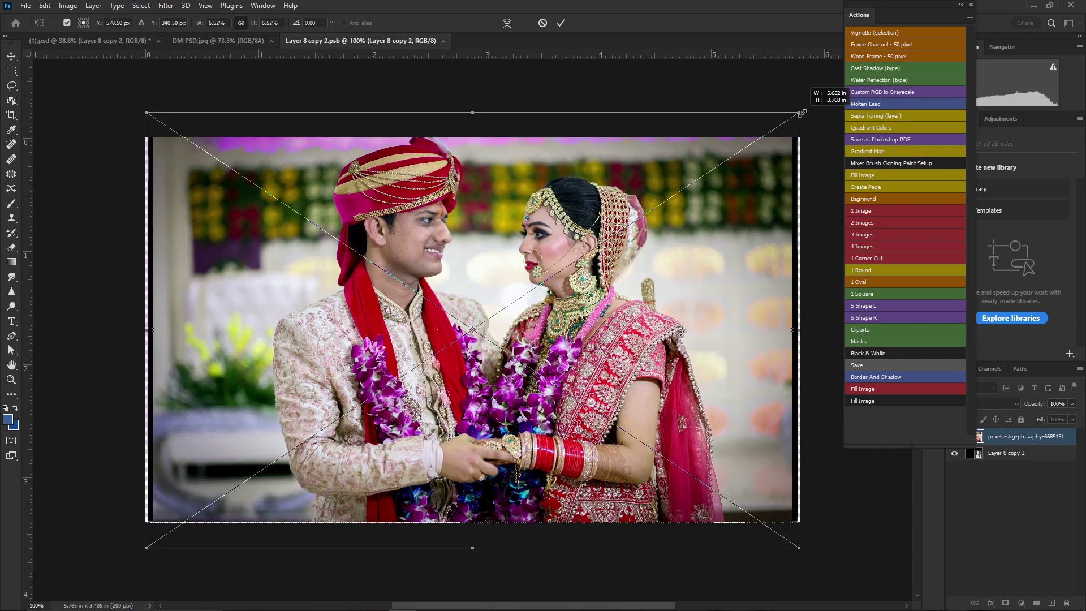
pyautogui.moveTo(630, 278); pyautogui.dragTo(630, 300)
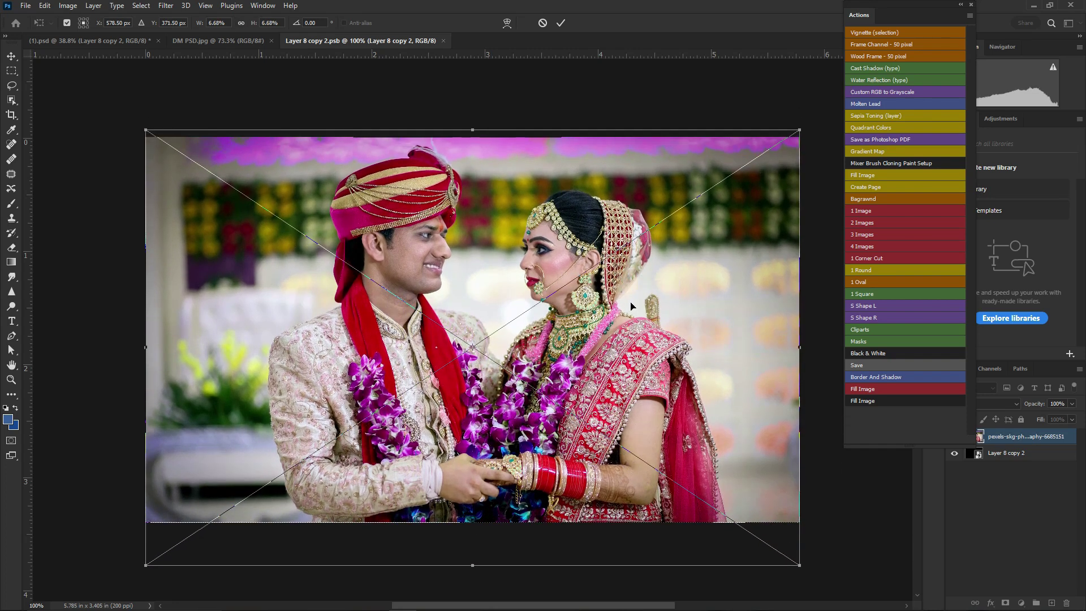
pyautogui.press('Return')
pyautogui.hotkey('ctrl', 's')
pyautogui.hotkey('ctrl', 'w')
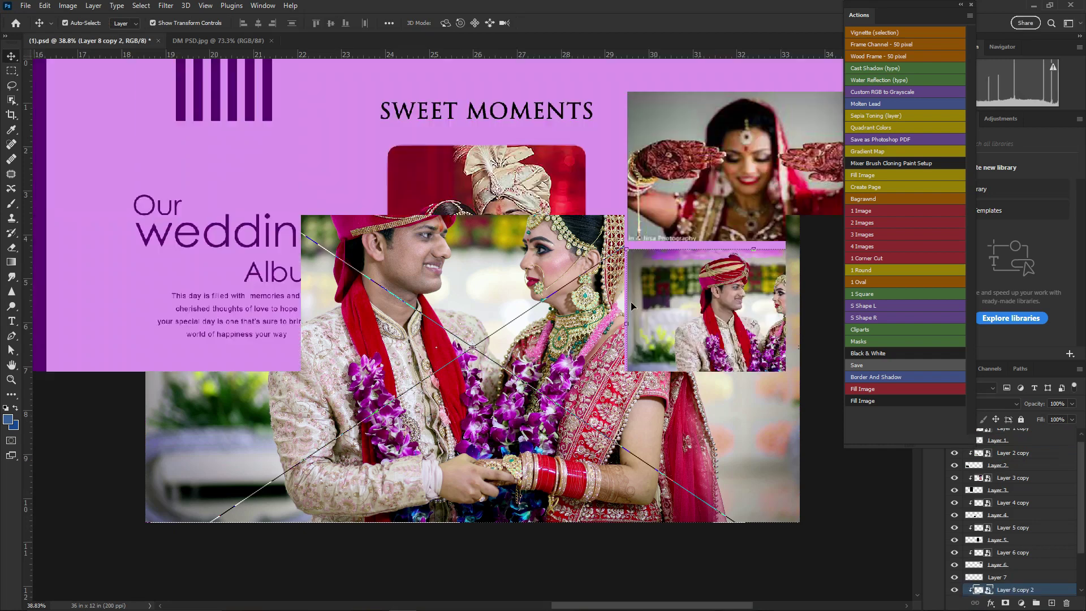
# Run Fill Image on the bottom frame (Layer 9) and place pexels-anoop-vs-7669960
pyautogui.scroll(-3, 712, 318)
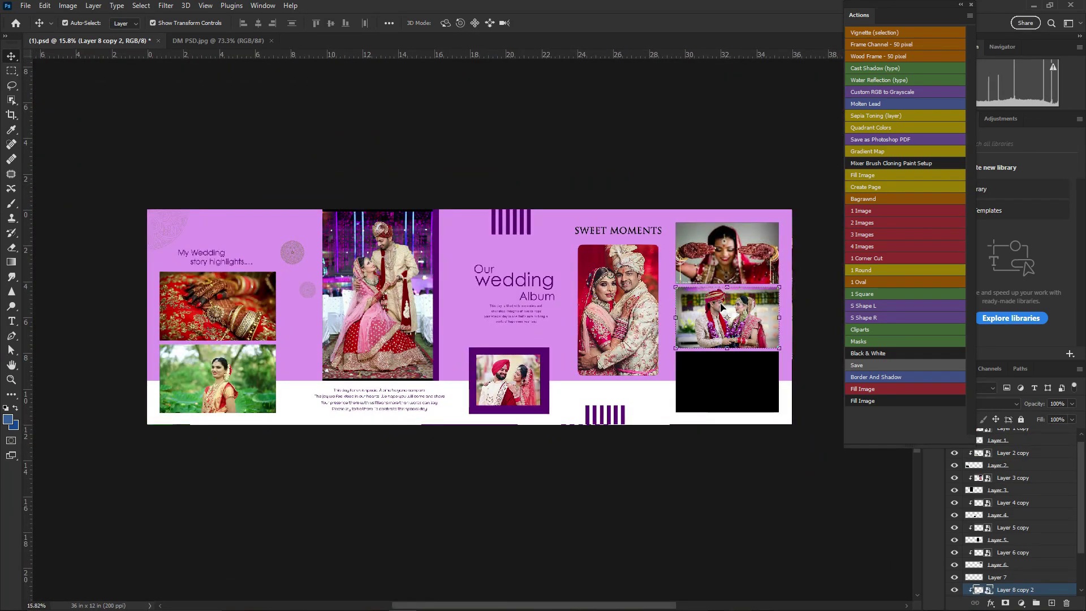
pyautogui.click(714, 377)
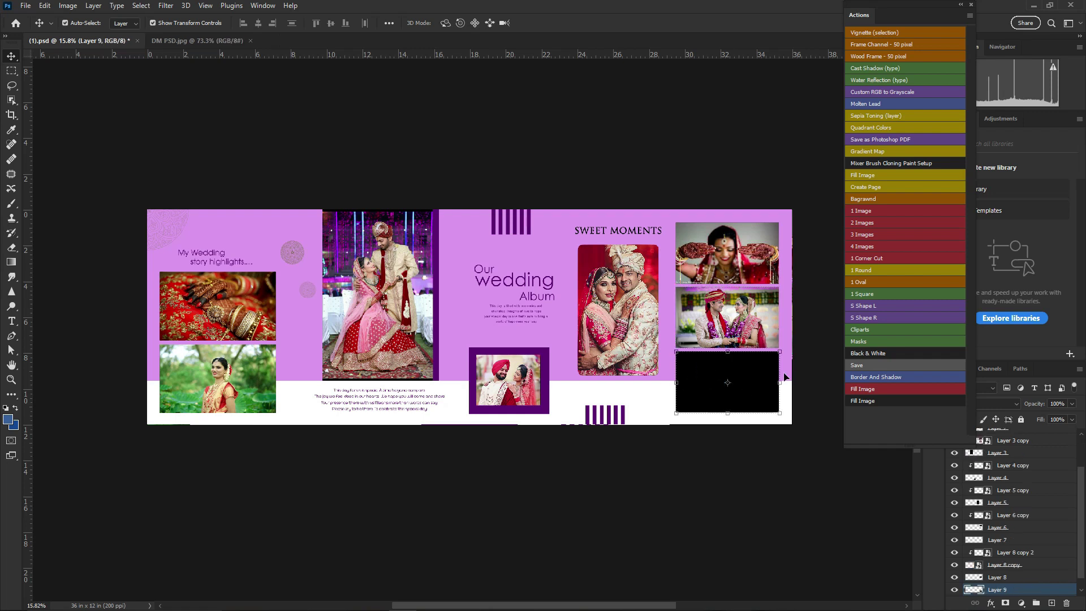
pyautogui.click(871, 401)
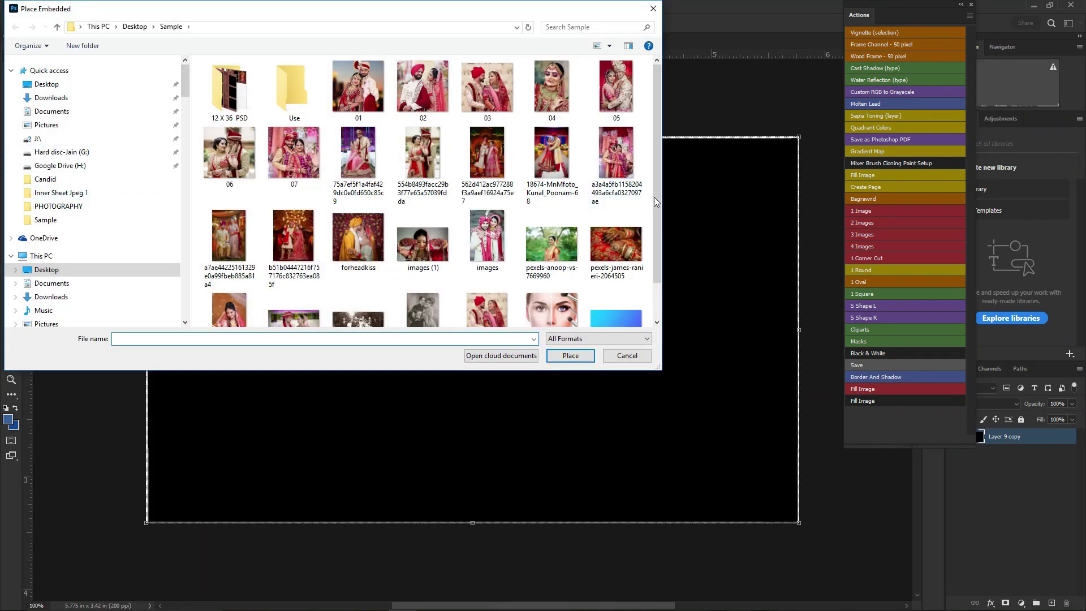
pyautogui.click(557, 260)
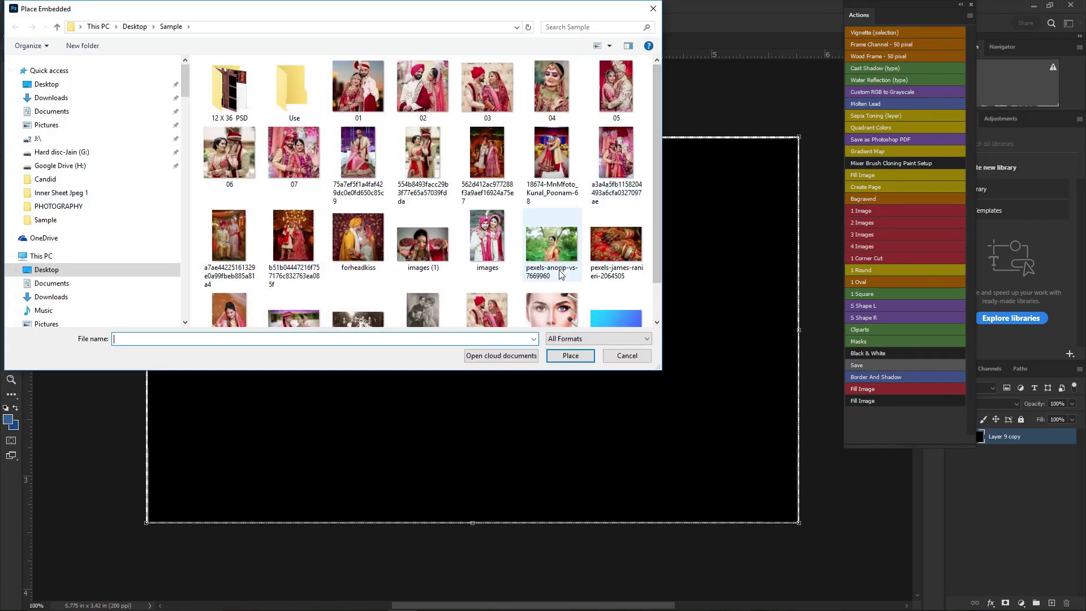
pyautogui.doubleClick(551, 242)
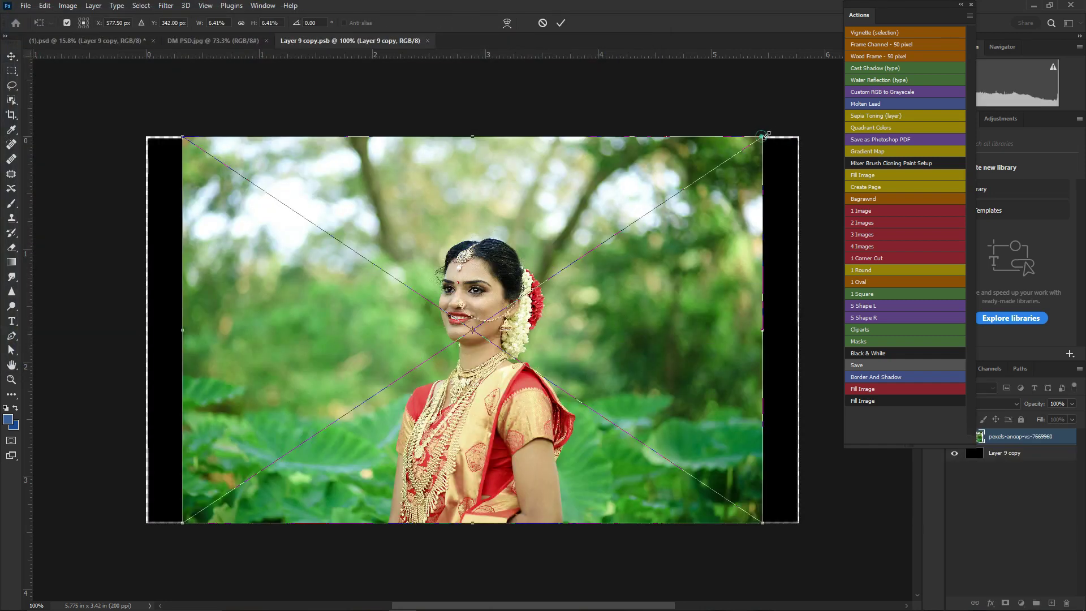
# Enlarge the bride photo from its corner handle, then save and close the .psb
pyautogui.moveTo(763, 135); pyautogui.dragTo(812, 103)
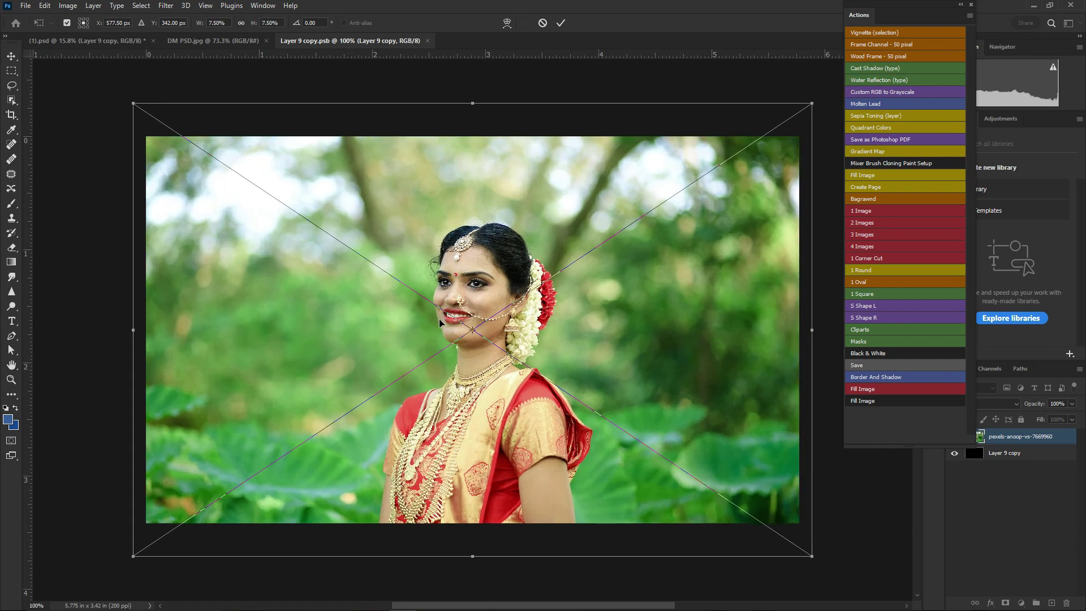
pyautogui.press('Return')
pyautogui.hotkey('ctrl', 's')
pyautogui.hotkey('ctrl', 'w')
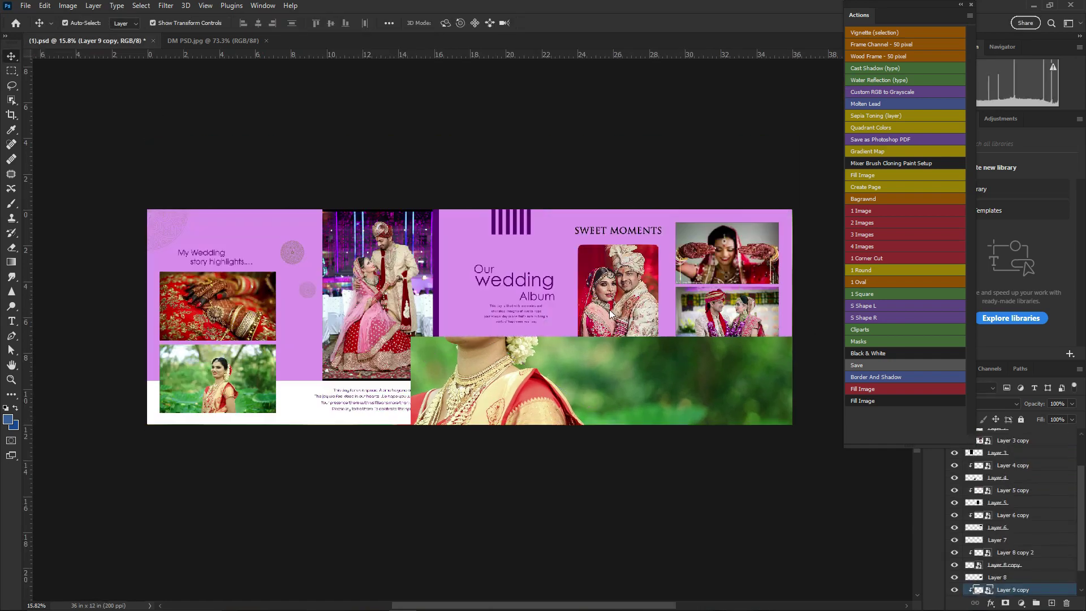